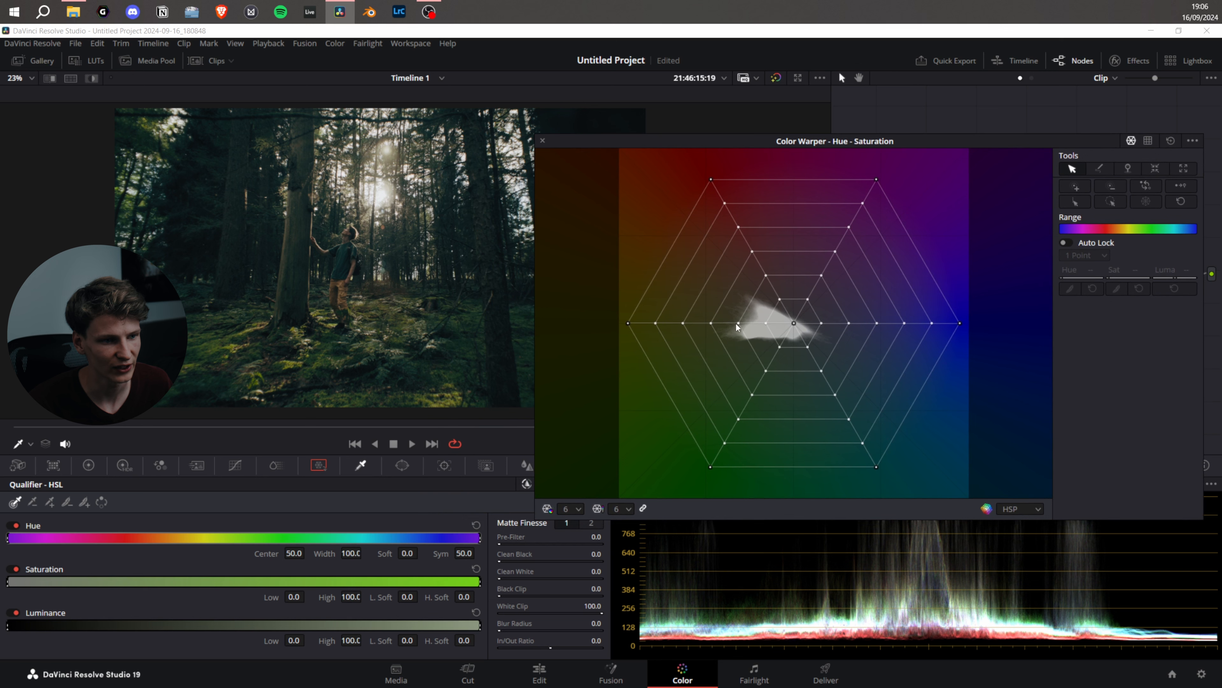
Set the Color Warper grid's hue resolution to 12, trying 24 divisions along the way
click(577, 508)
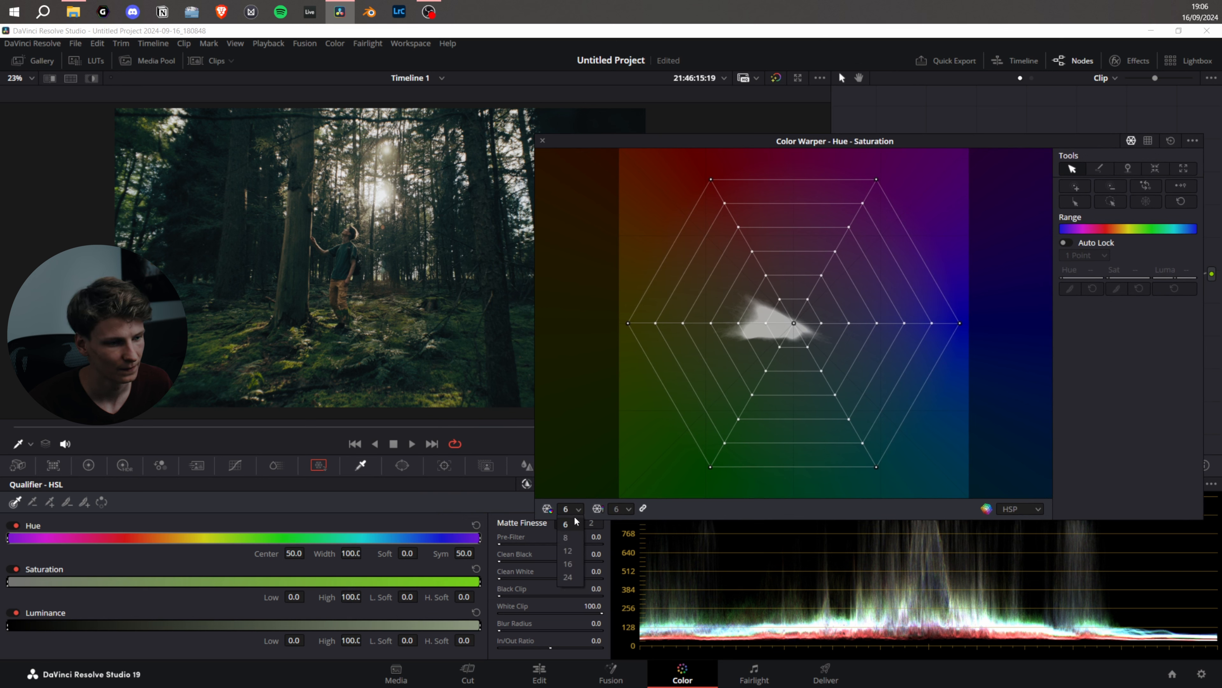
click(568, 550)
click(571, 509)
click(568, 579)
click(580, 509)
click(569, 550)
Set the Color Warper grid's saturation resolution to 12 and link it to the hue resolution
click(621, 508)
click(621, 563)
click(626, 509)
click(621, 526)
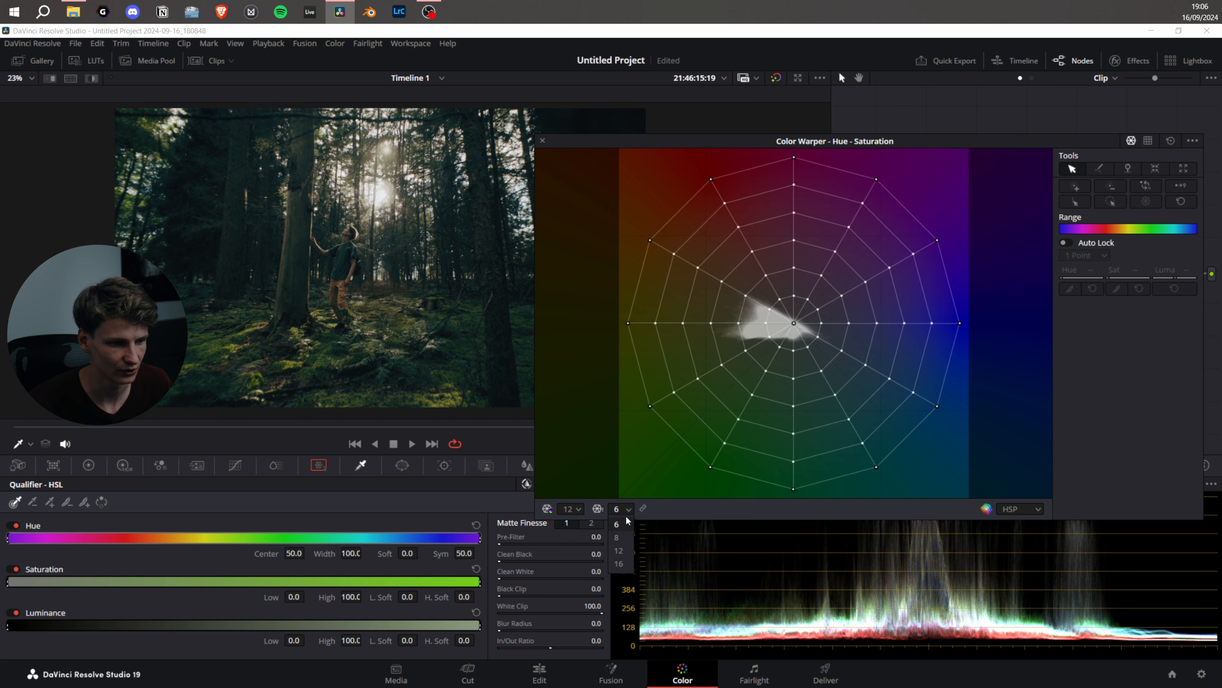
click(620, 551)
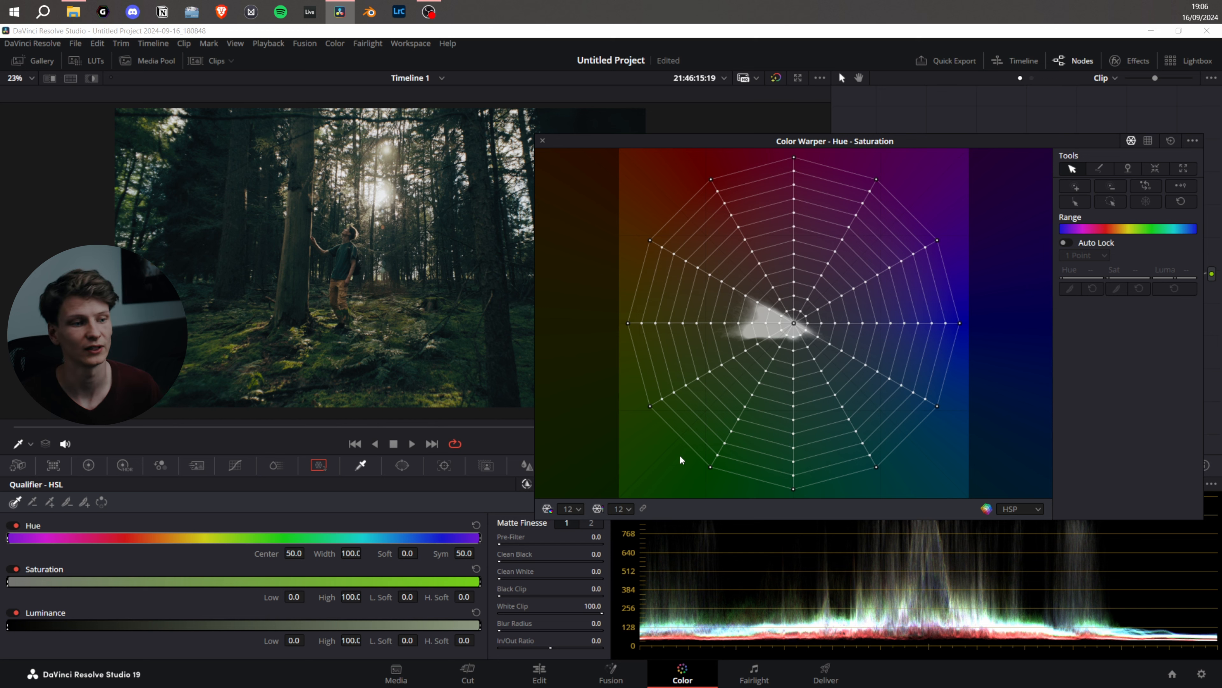
click(643, 506)
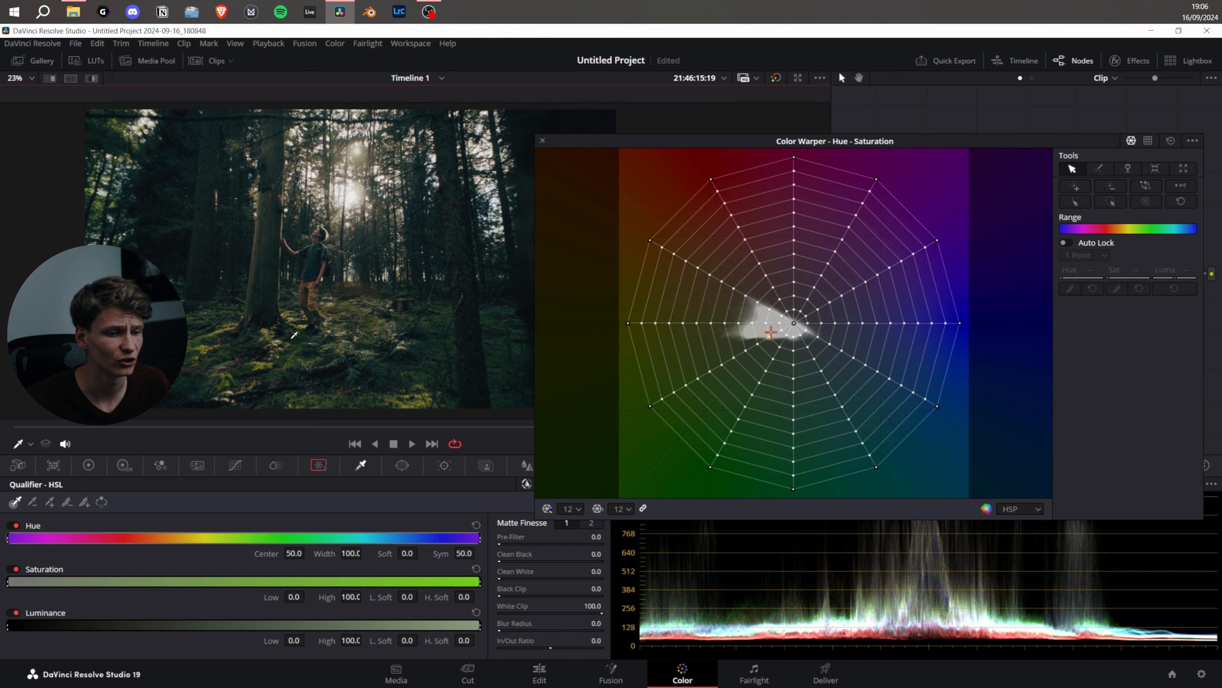
Sample the mossy ground in the viewer, try shifting its matching grid point slightly outward, and undo the shift
click(30, 444)
click(30, 445)
click(30, 445)
click(33, 486)
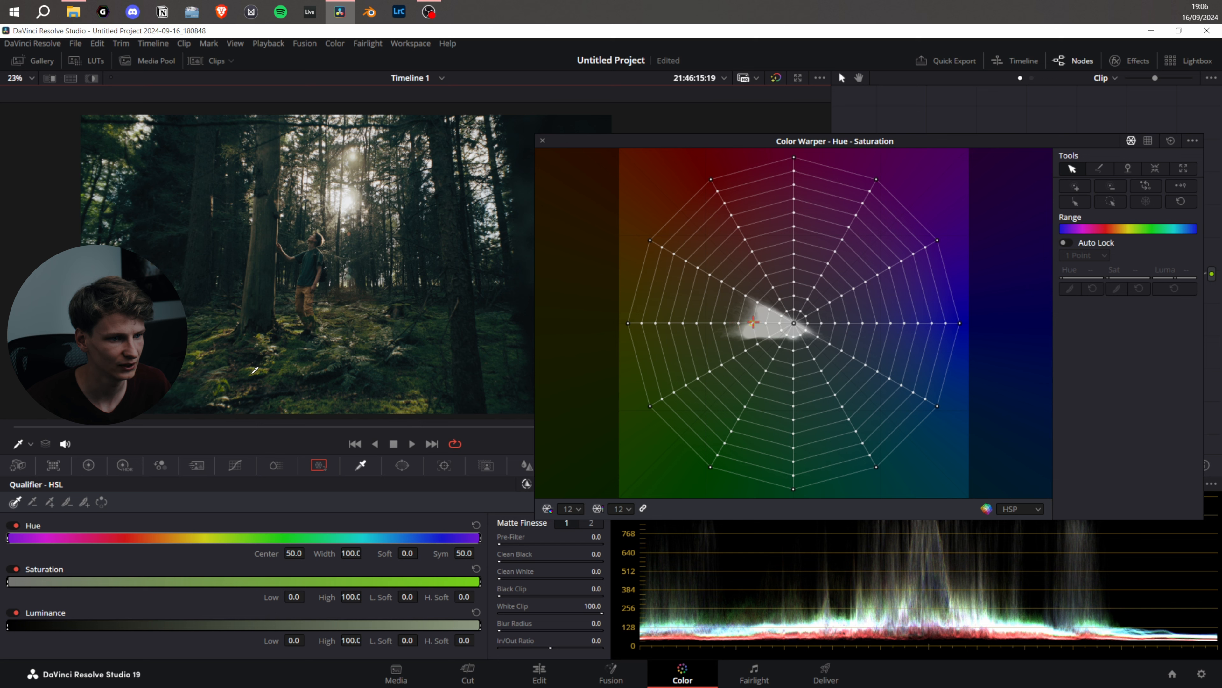
click(260, 366)
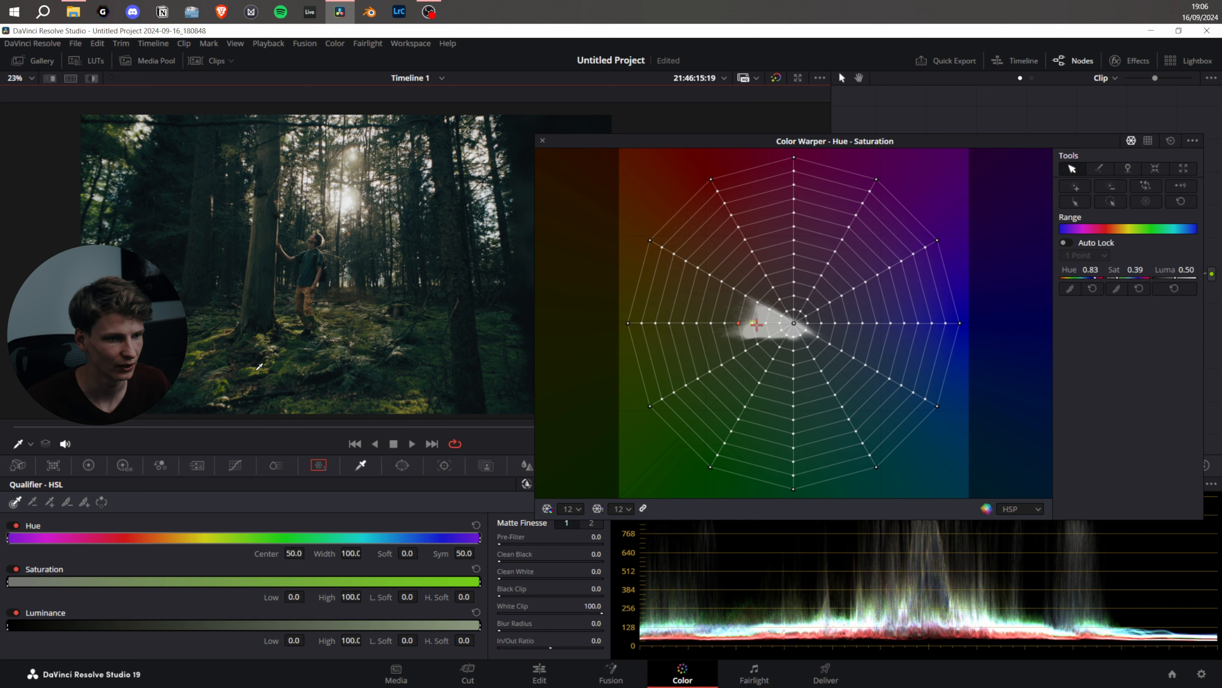
mouse_move(737, 322)
mouse_down()
mouse_move(734, 351)
mouse_move(732, 321)
mouse_up()
key(ctrl+z)
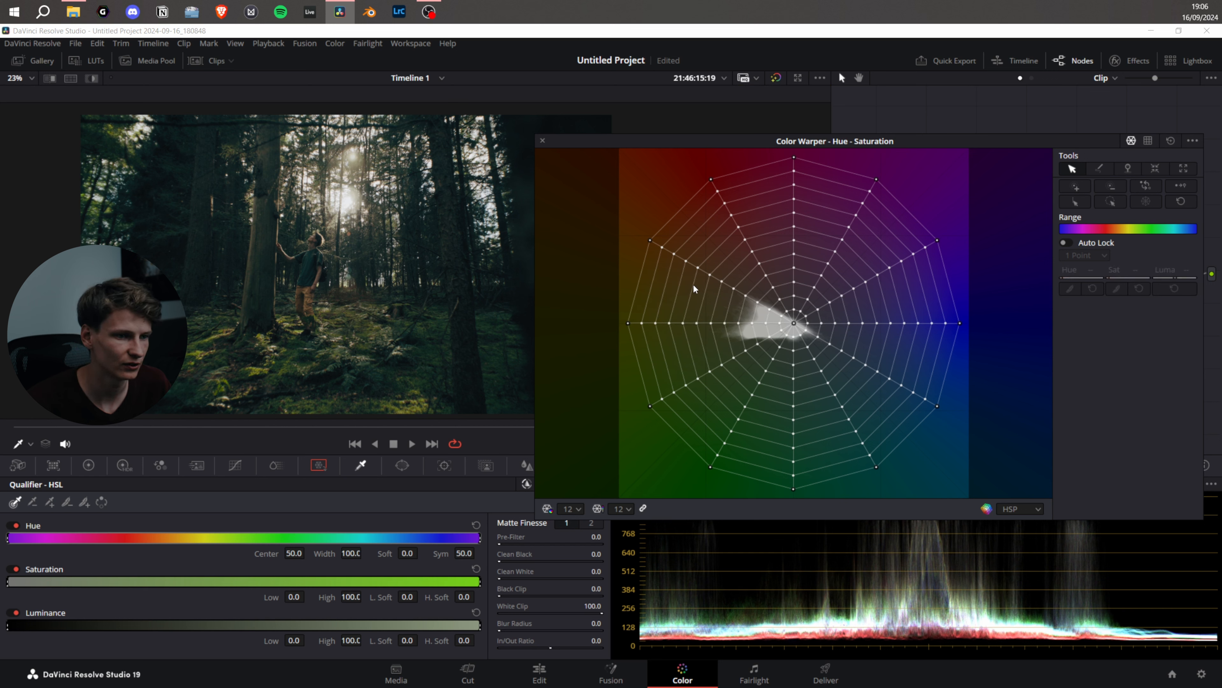
Try rotating the outermost yellow grid point towards orange, reset its hue, and select the opposite blue point
click(628, 323)
drag(628, 323, 630, 291)
click(1096, 288)
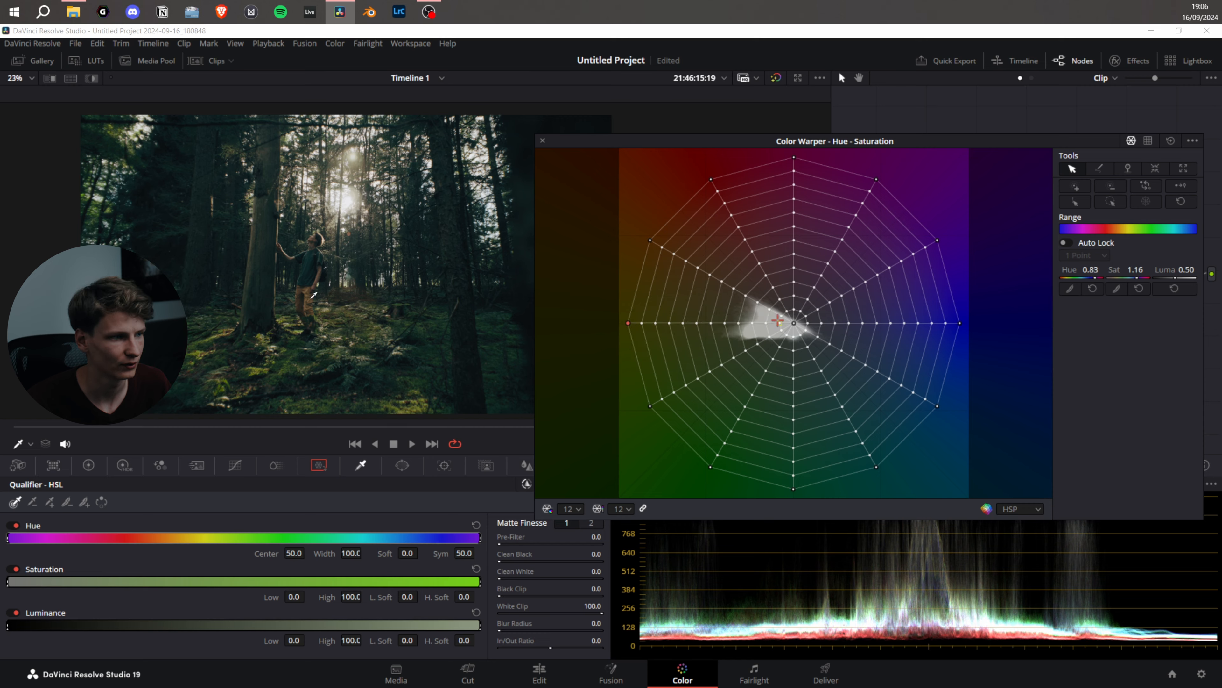
scroll(409, 261, up, 4)
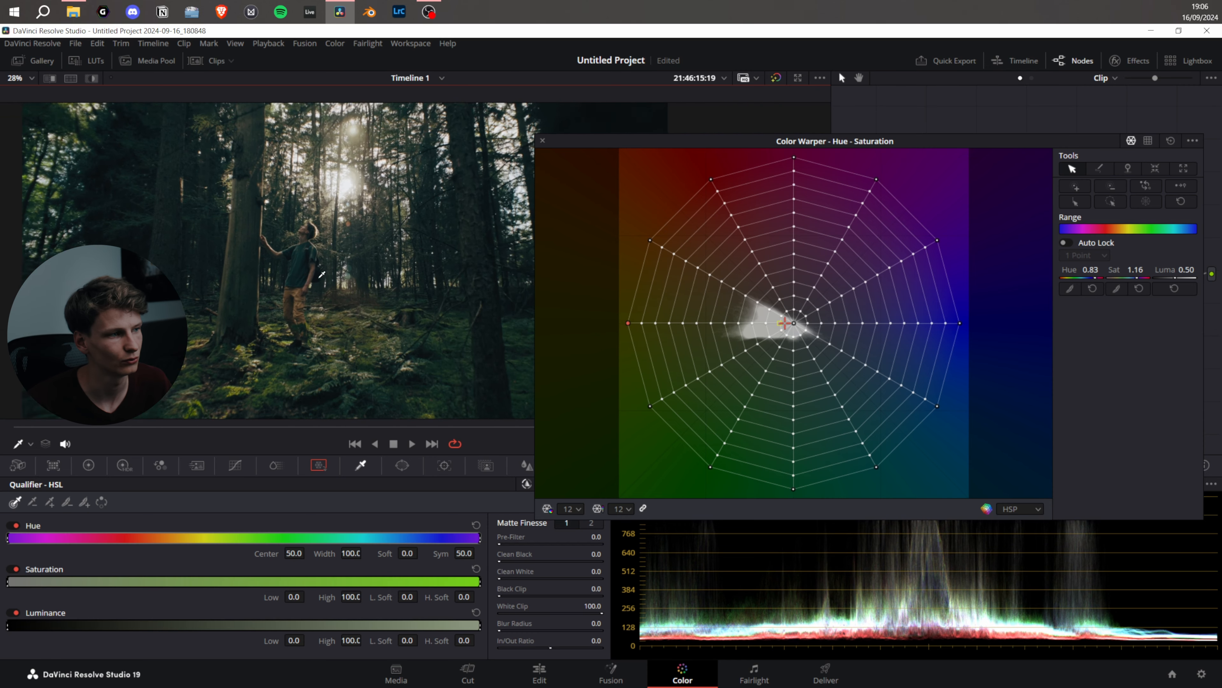
scroll(329, 270, down, 4)
scroll(332, 269, down, 1)
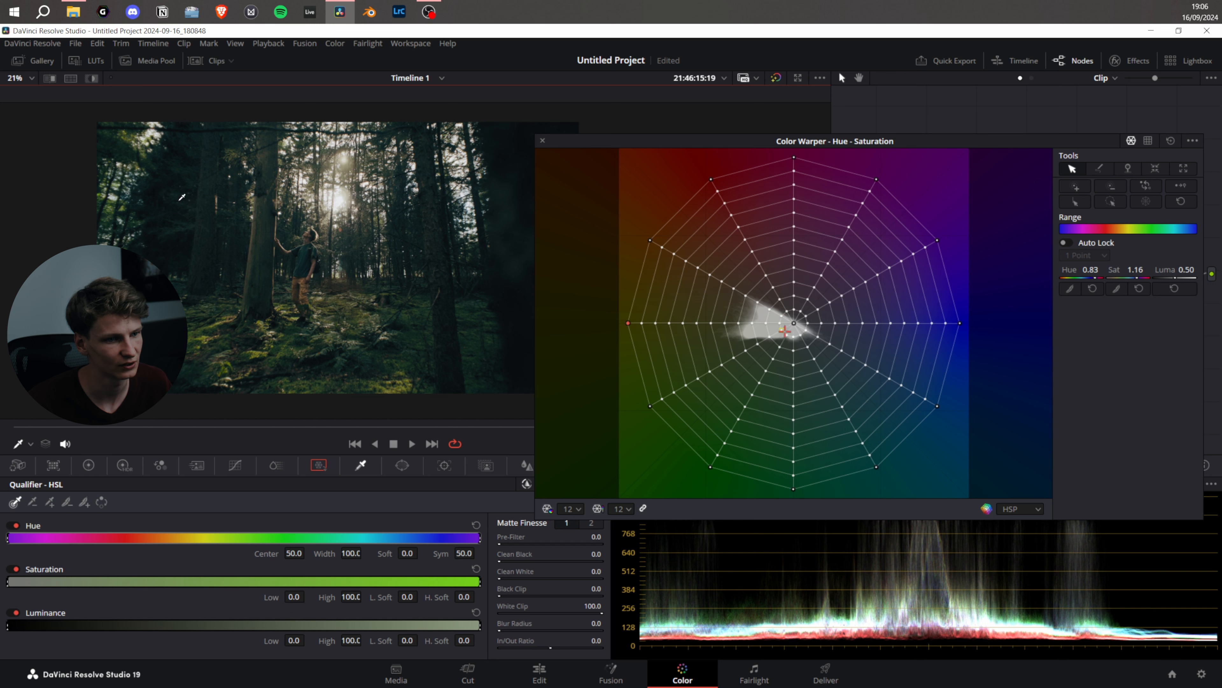
click(959, 325)
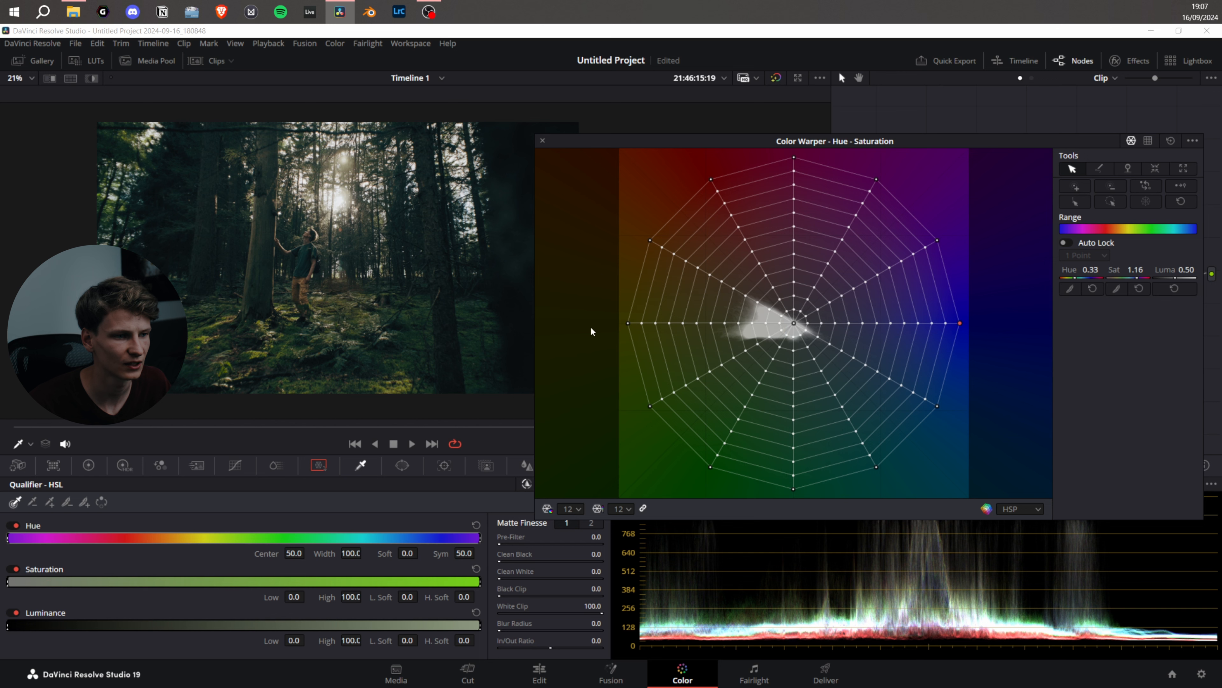
Rotate the outermost yellow point to hue 0.86 and shift the neighbouring yellow-green and green points towards yellow
drag(628, 323, 630, 294)
drag(650, 406, 629, 347)
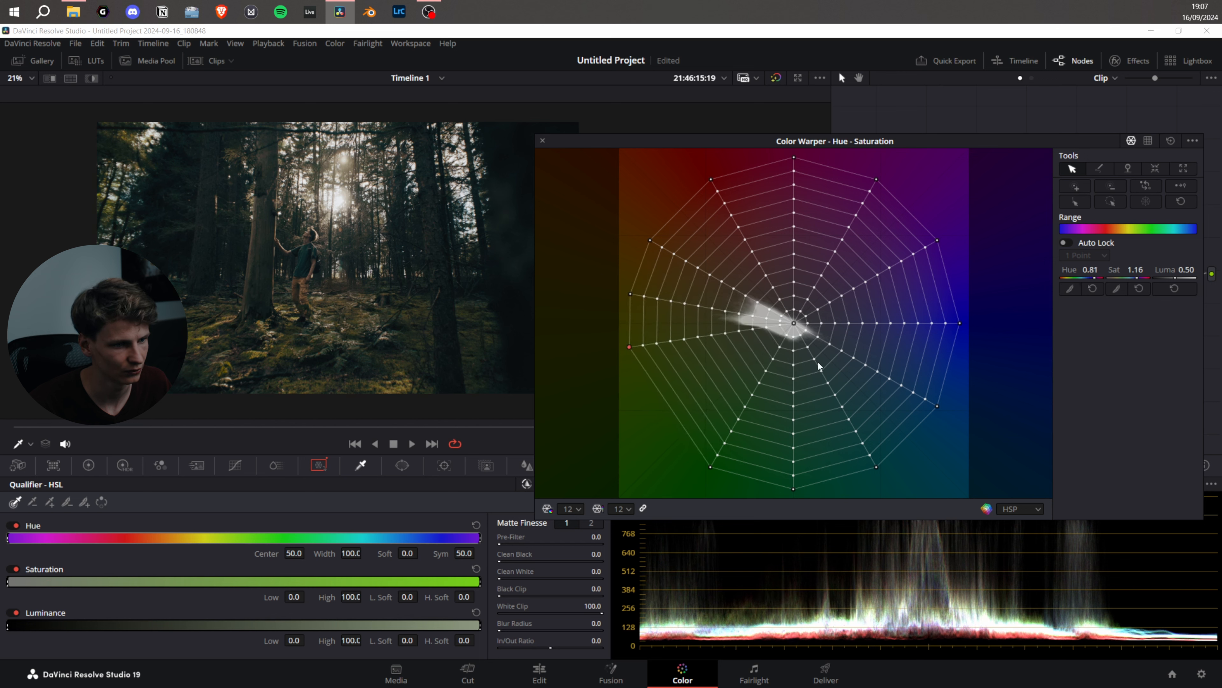
drag(1083, 270, 1099, 269)
mouse_move(667, 430)
mouse_down()
mouse_move(642, 394)
mouse_move(695, 458)
mouse_move(658, 403)
mouse_move(673, 436)
mouse_move(770, 351)
mouse_move(669, 430)
mouse_up()
mouse_move(630, 346)
mouse_down()
mouse_move(773, 332)
mouse_move(527, 384)
mouse_move(632, 345)
mouse_up()
Try desaturating the outer yellow point by pulling it to the grid centre, undo that, and reset its luma to 0.50
drag(630, 294, 797, 323)
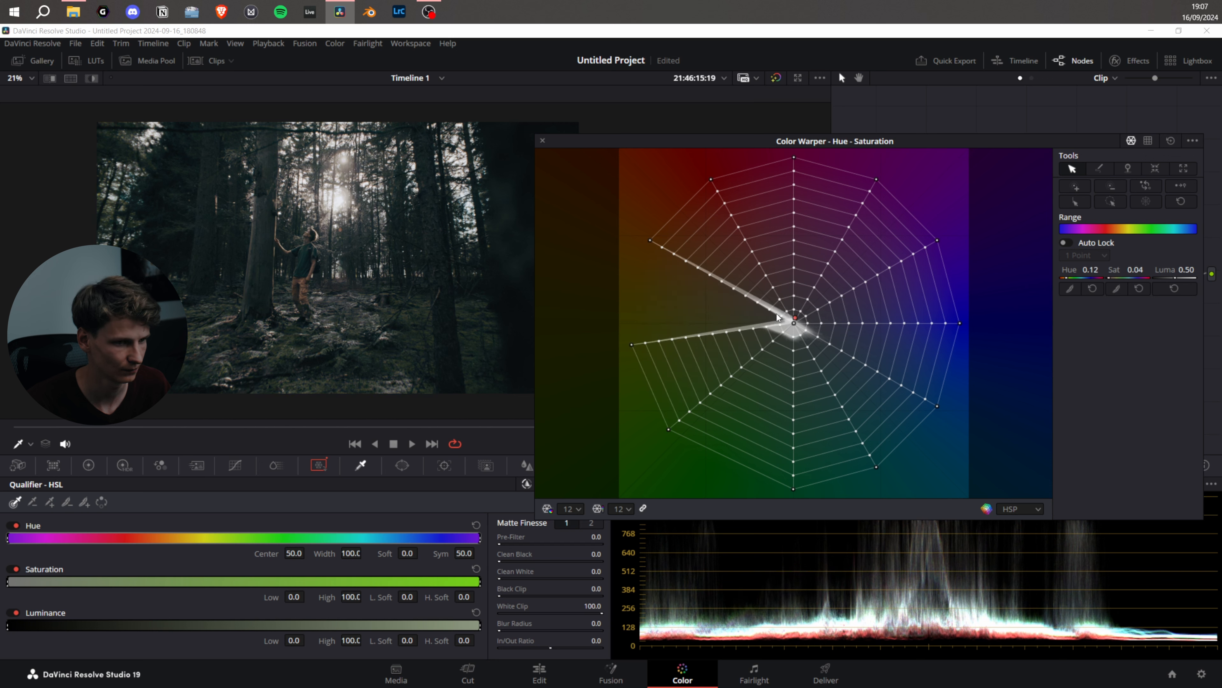
key(ctrl+z)
click(631, 294)
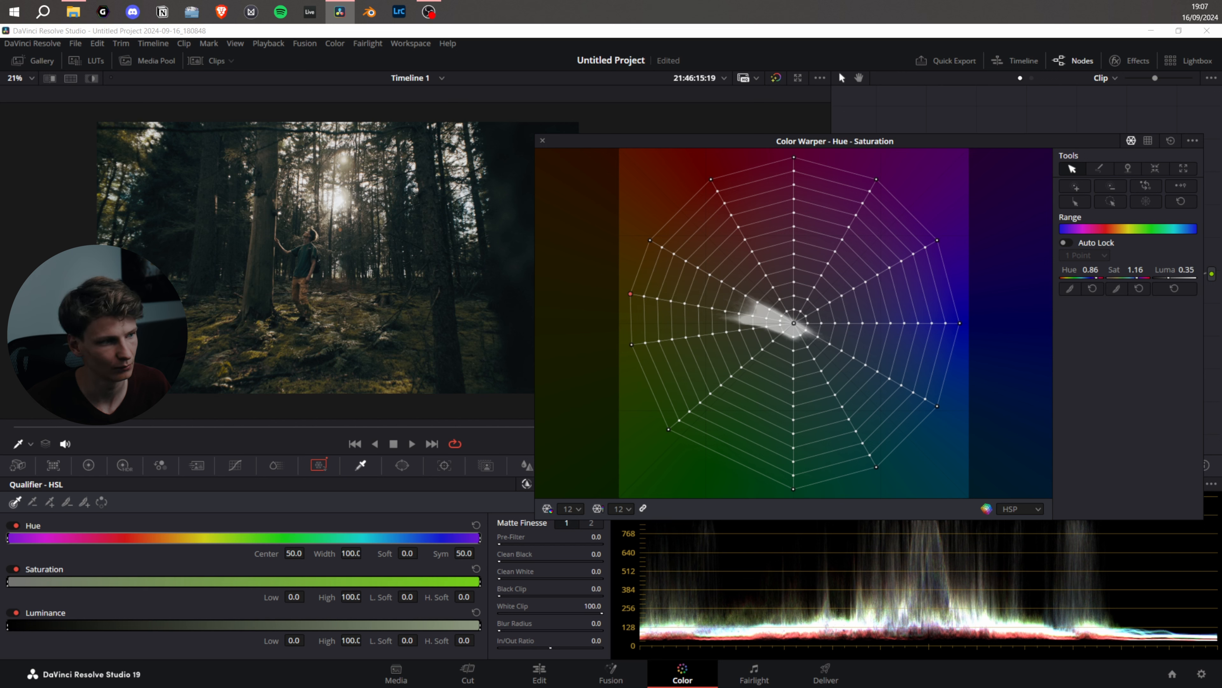
click(1174, 288)
click(1174, 288)
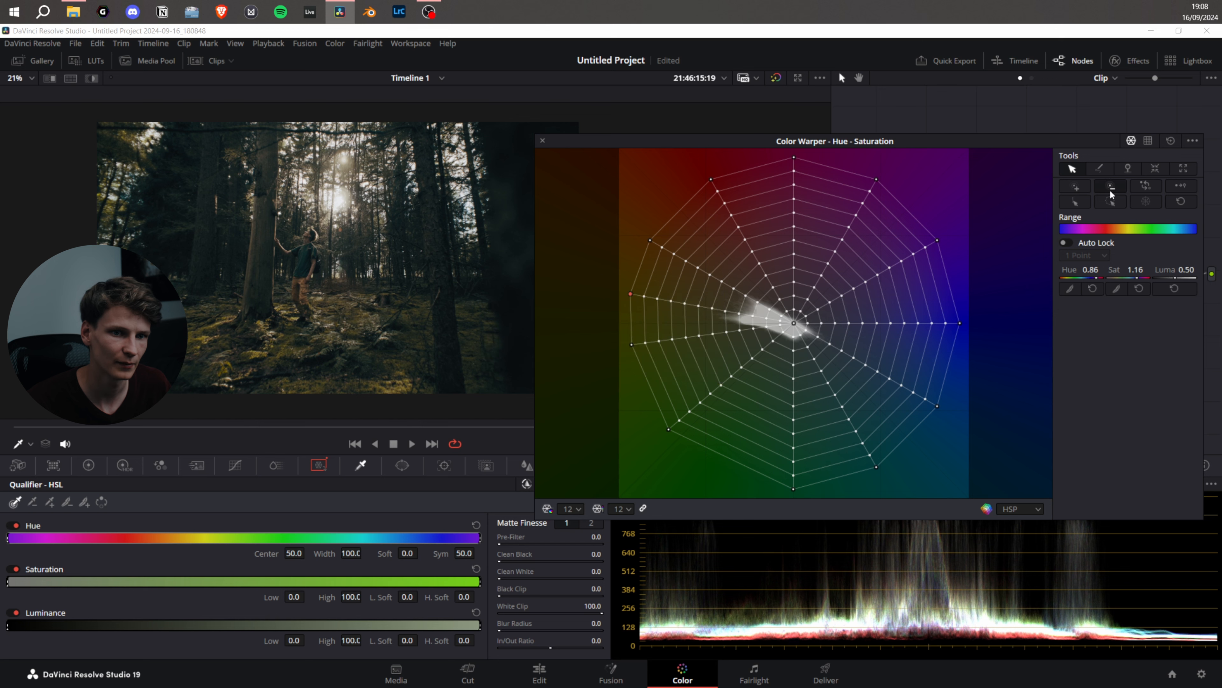
Reset all grid points, try a saturation change on the whole outer ring, and reset the Color Warper
click(1148, 204)
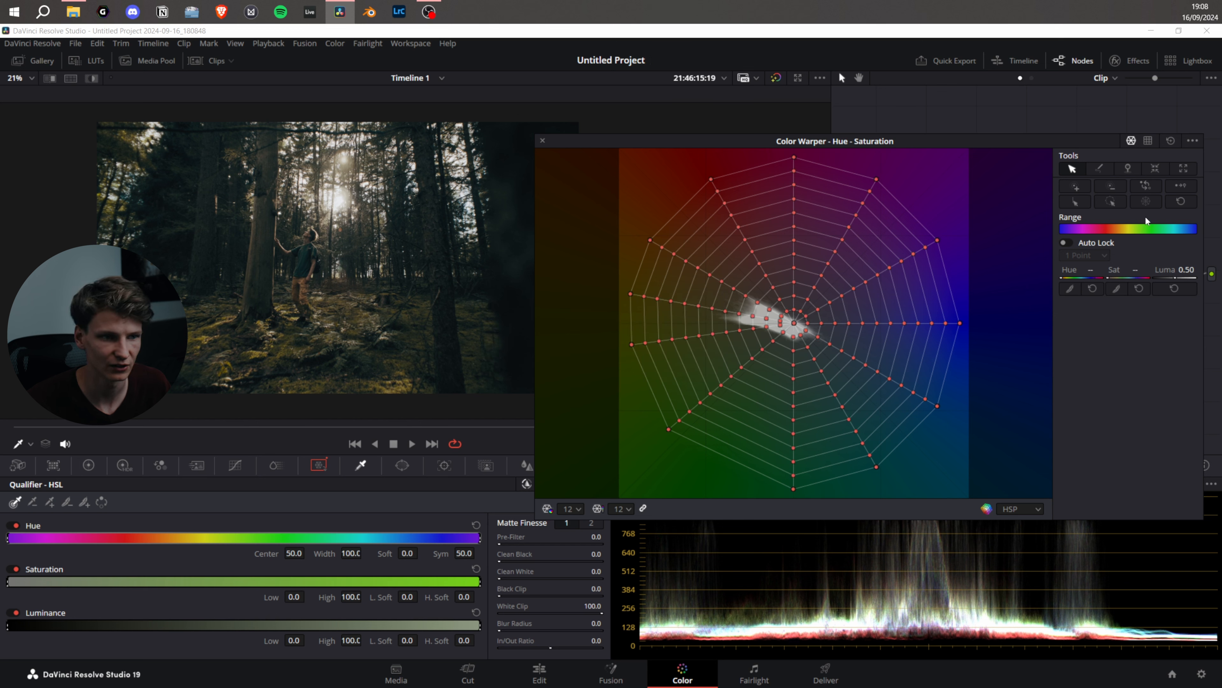
click(1180, 201)
click(876, 179)
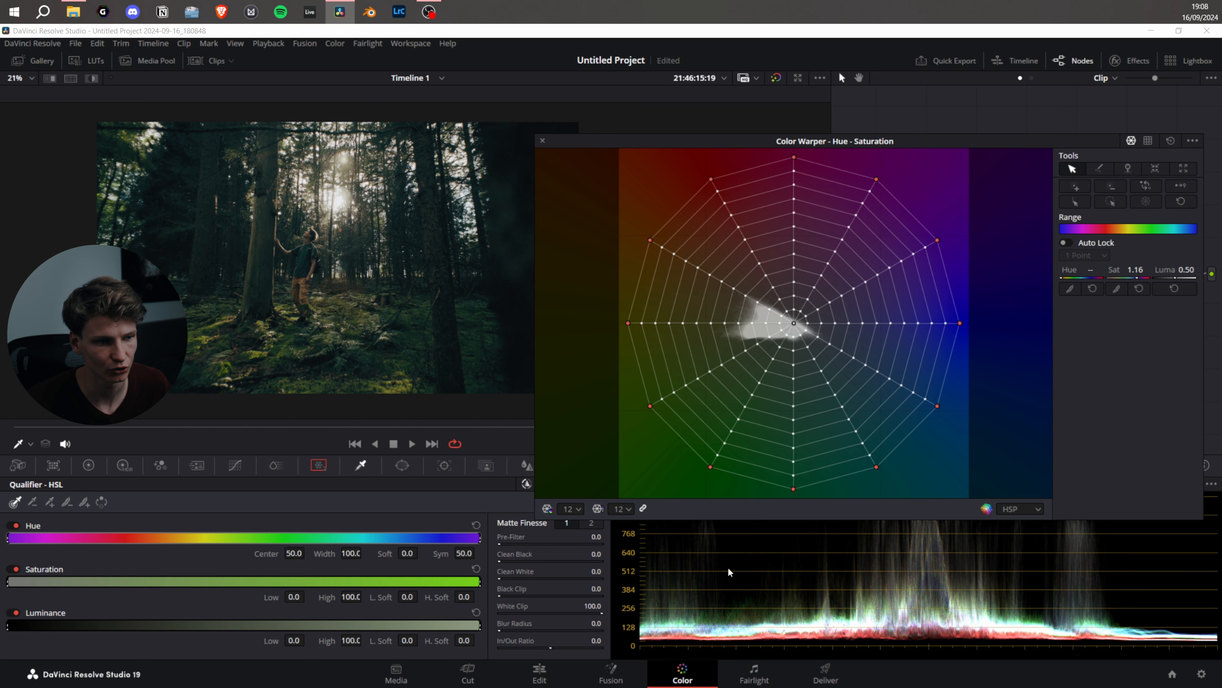
drag(1113, 270, 1168, 273)
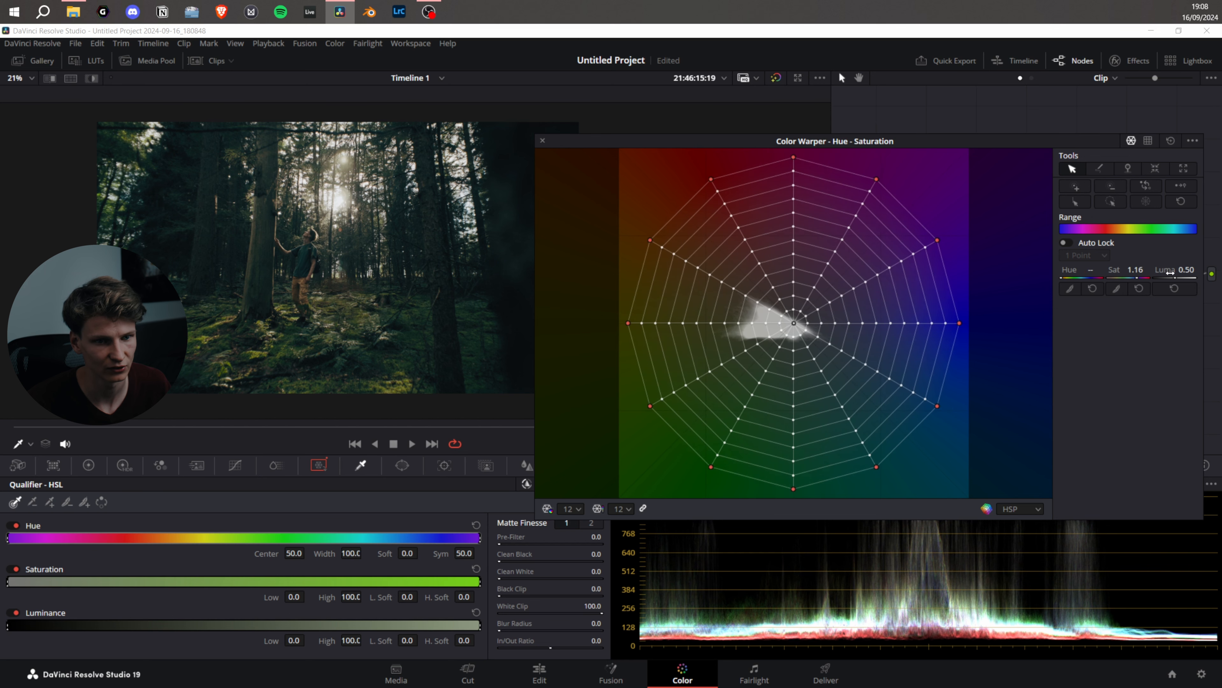
click(1173, 140)
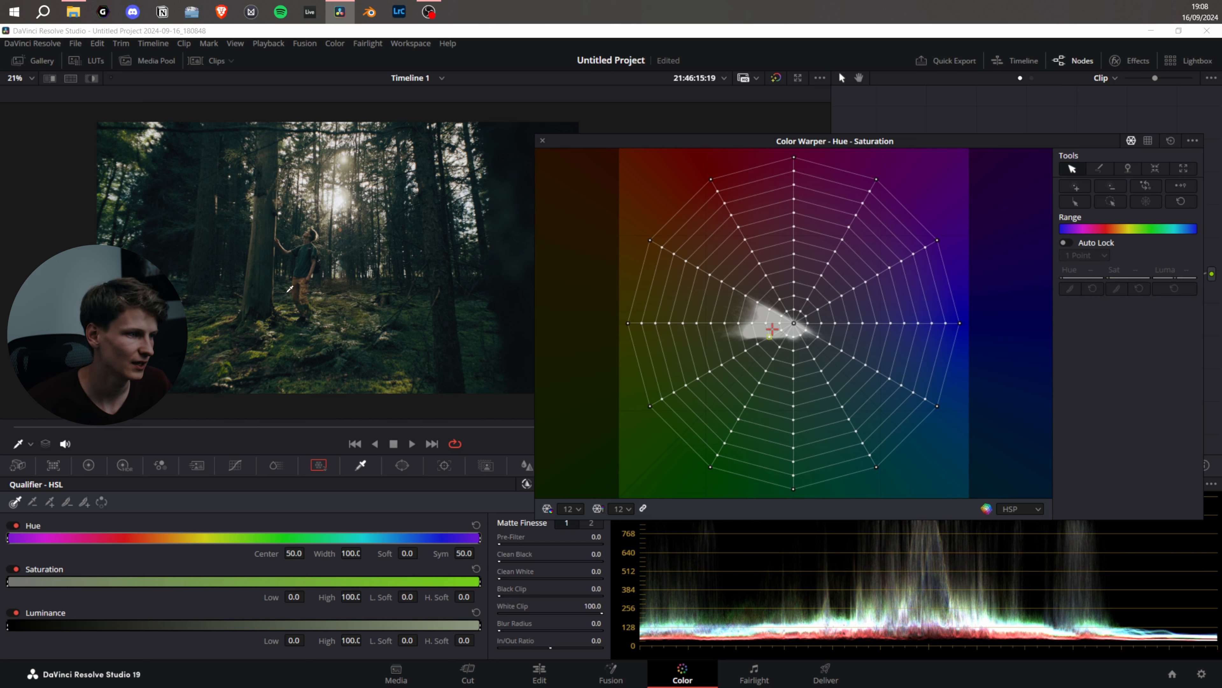
Rotate the outermost yellow point to hue 0.88 and the neighbouring yellow-green point to hue 0.82
click(629, 323)
drag(1094, 272, 1107, 272)
drag(635, 274, 634, 277)
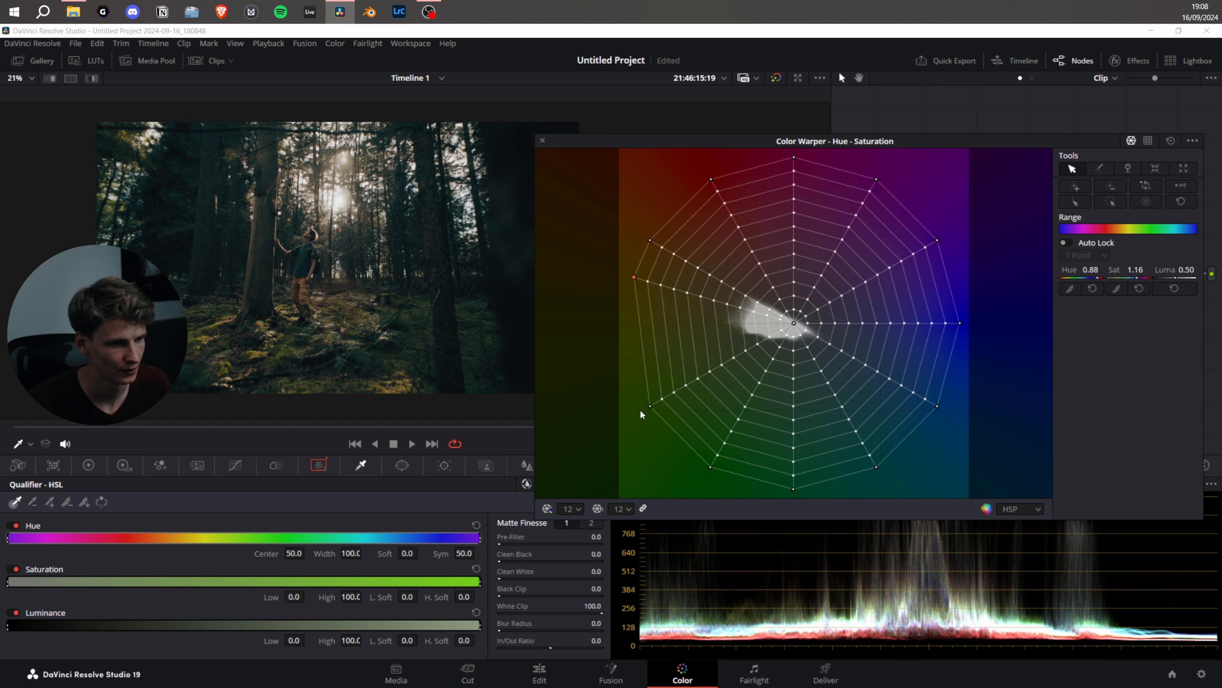
drag(685, 404, 663, 336)
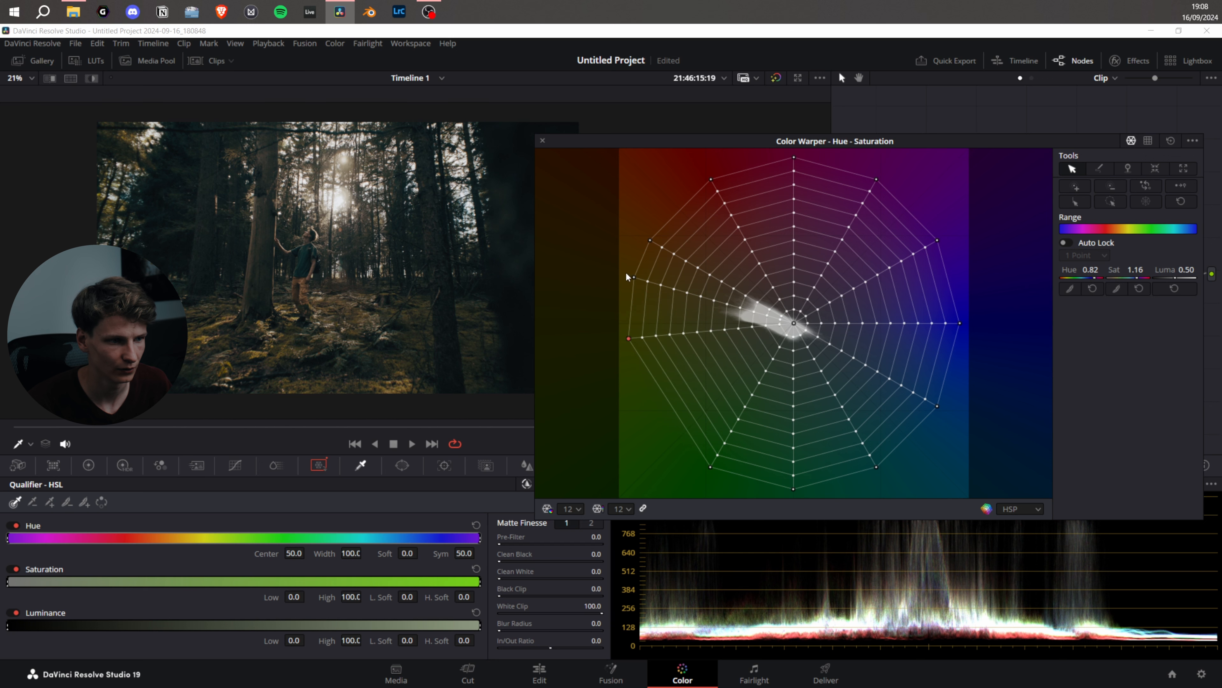
Pull the outer yellow and yellow-green points inward to reduce their saturation, and nudge the outer orange point slightly inward
drag(634, 277, 674, 289)
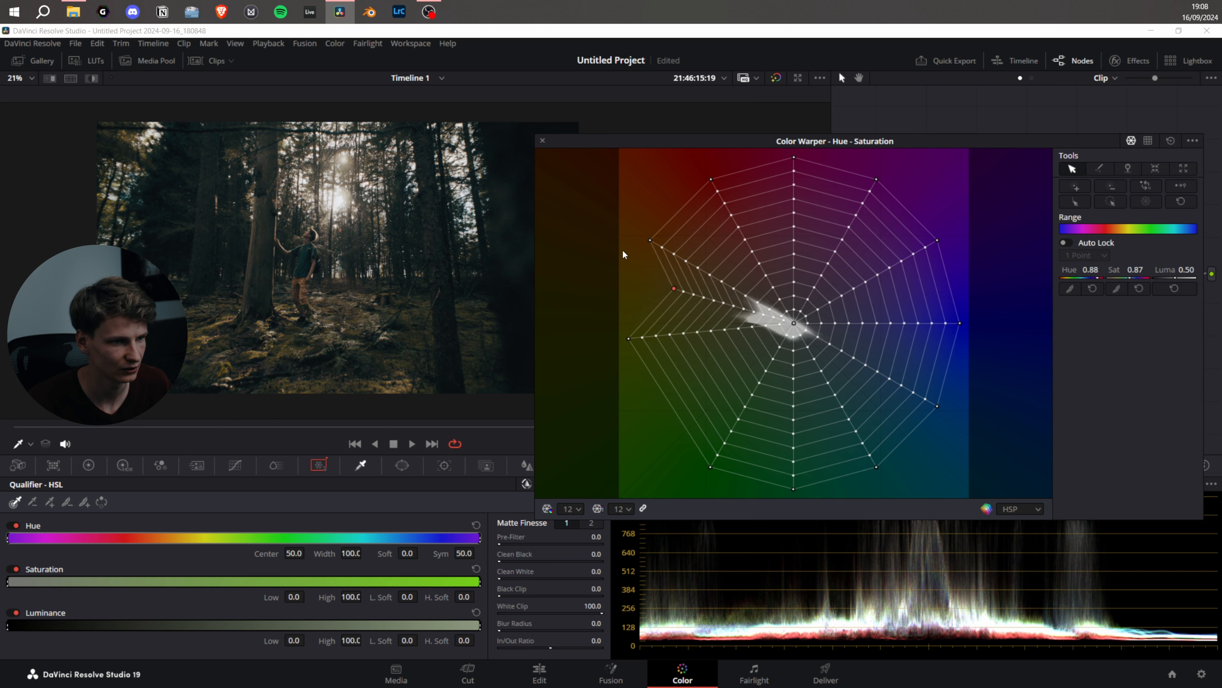
drag(650, 242, 656, 240)
drag(634, 336, 680, 338)
click(670, 292)
drag(669, 293, 662, 300)
Move the three outer green-side points to hue 0.79, saturation 0.83; hue 0.67, saturation 0.91; and hue 0.58, saturation 1.02
drag(688, 343, 682, 355)
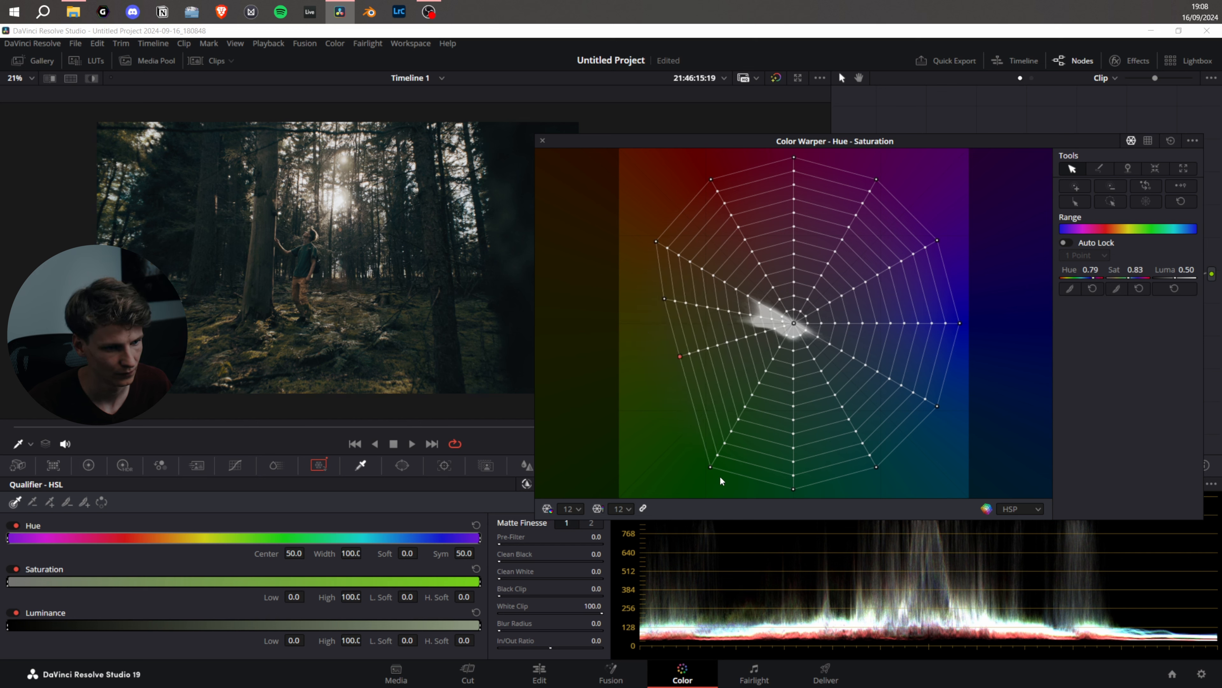
drag(712, 465, 723, 432)
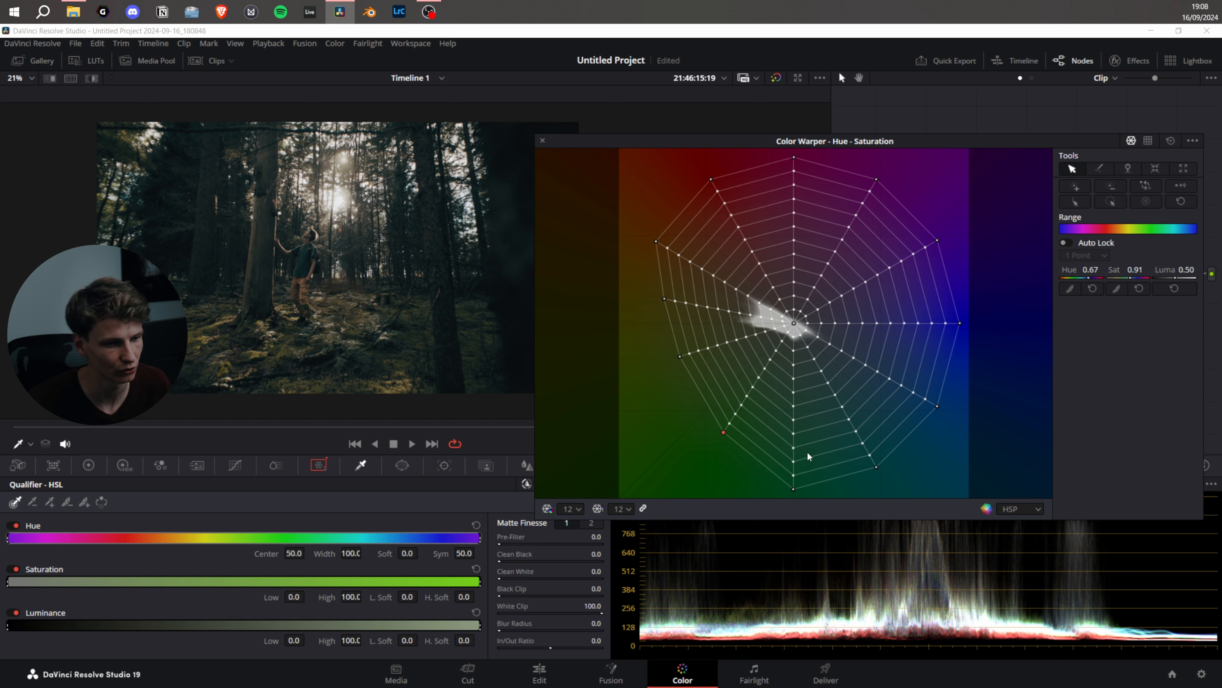
drag(794, 488, 797, 468)
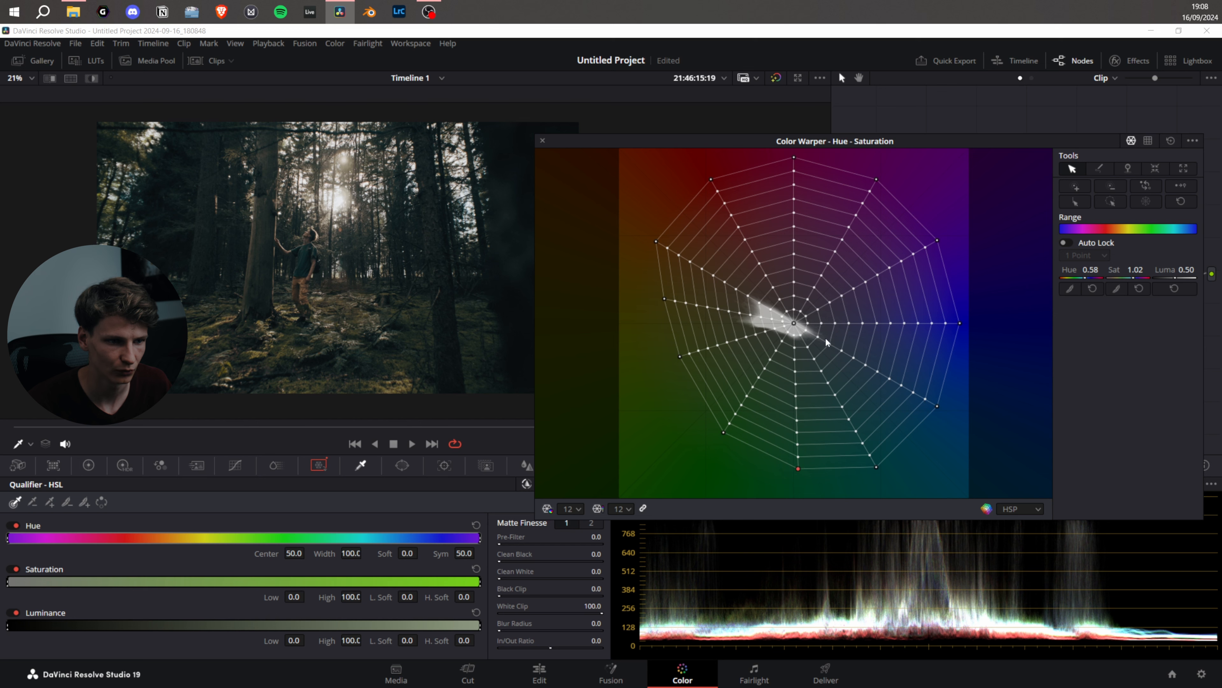
Try shifting the inner cyan and teal grid points, and undo the change
drag(831, 346, 856, 323)
drag(837, 395, 813, 373)
key(ctrl+z)
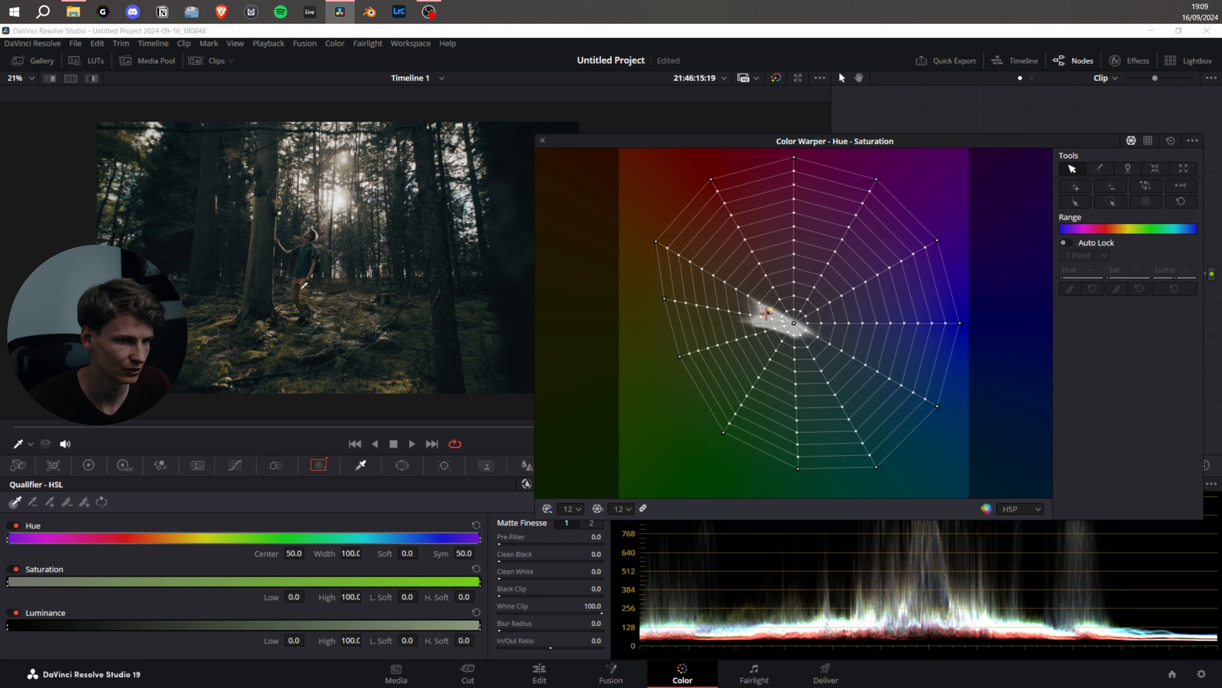
Pull the outer orange point outward to hue 0.92 and saturation 1.26
mouse_move(654, 241)
mouse_down()
mouse_move(667, 187)
mouse_move(648, 249)
mouse_move(639, 233)
mouse_up()
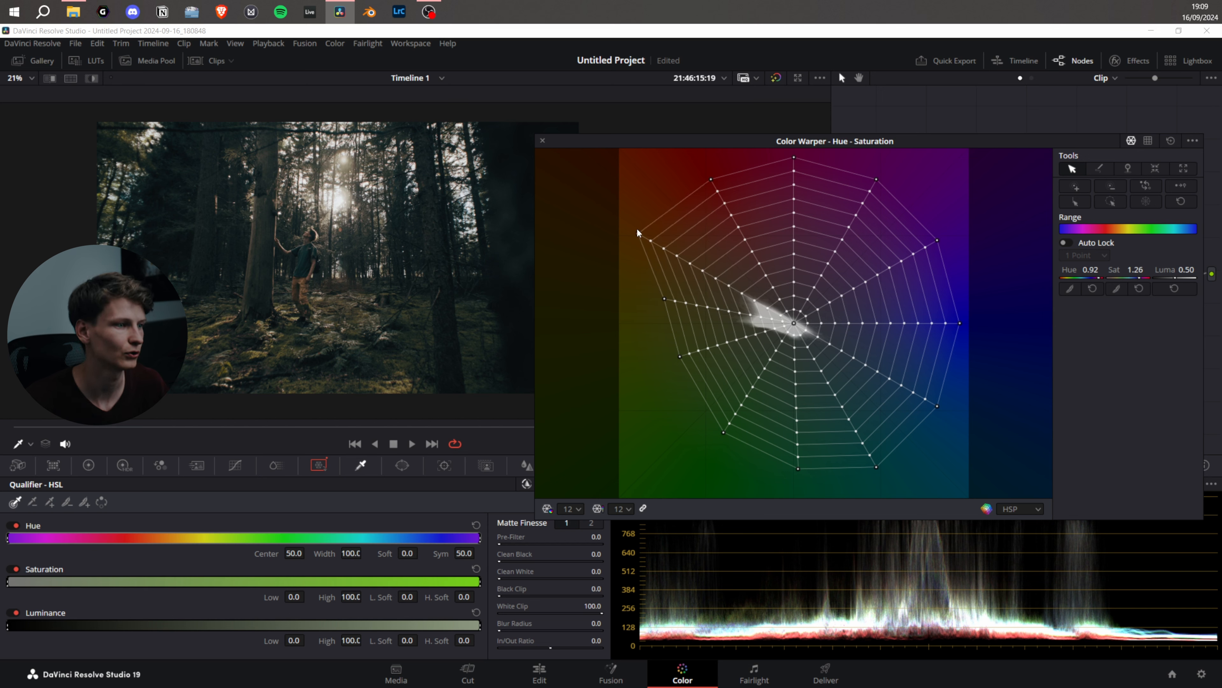